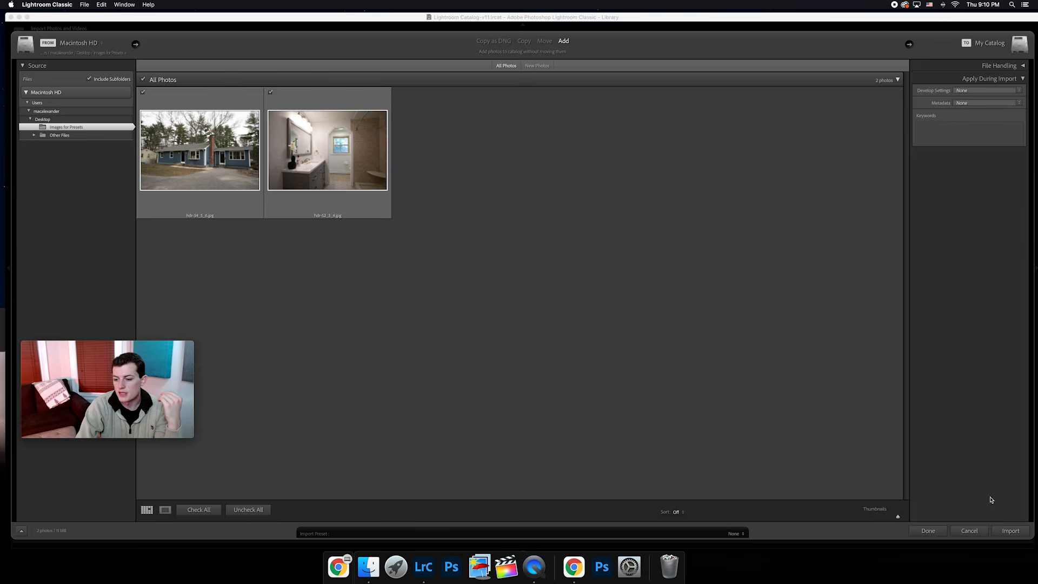
# Import the two checked photos and open the blue house exterior photo for developing.
pyautogui.click(1006, 530)
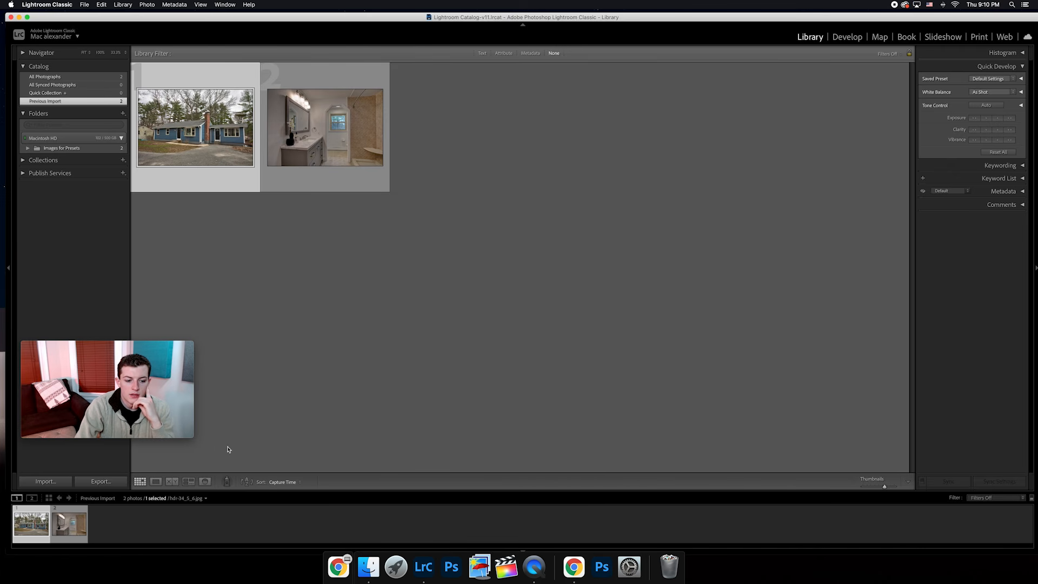
pyautogui.click(156, 482)
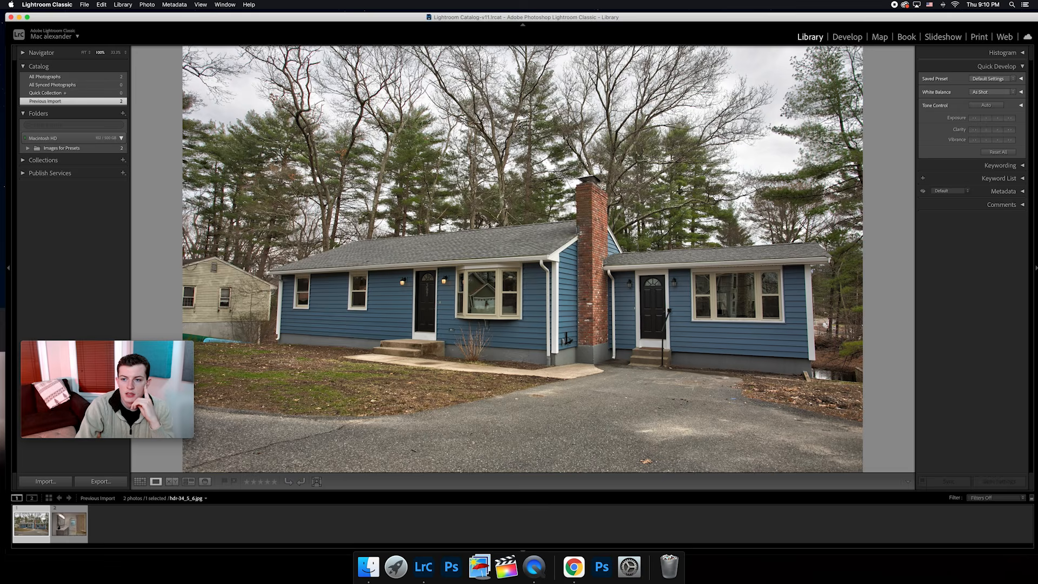
pyautogui.click(854, 39)
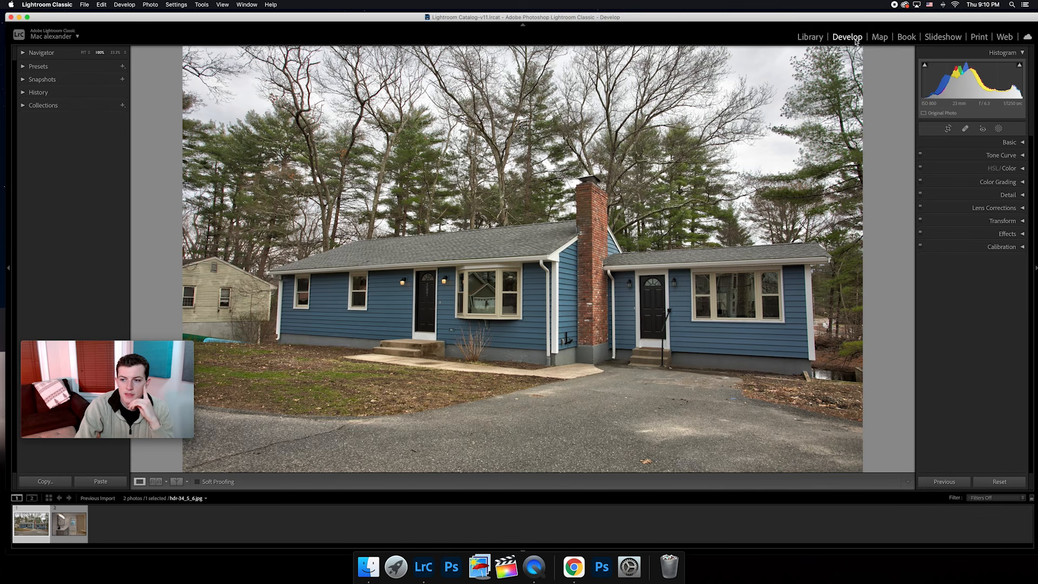
# Expand the Basic, Detail and Lens Corrections adjustments for the house photo.
pyautogui.click(988, 143)
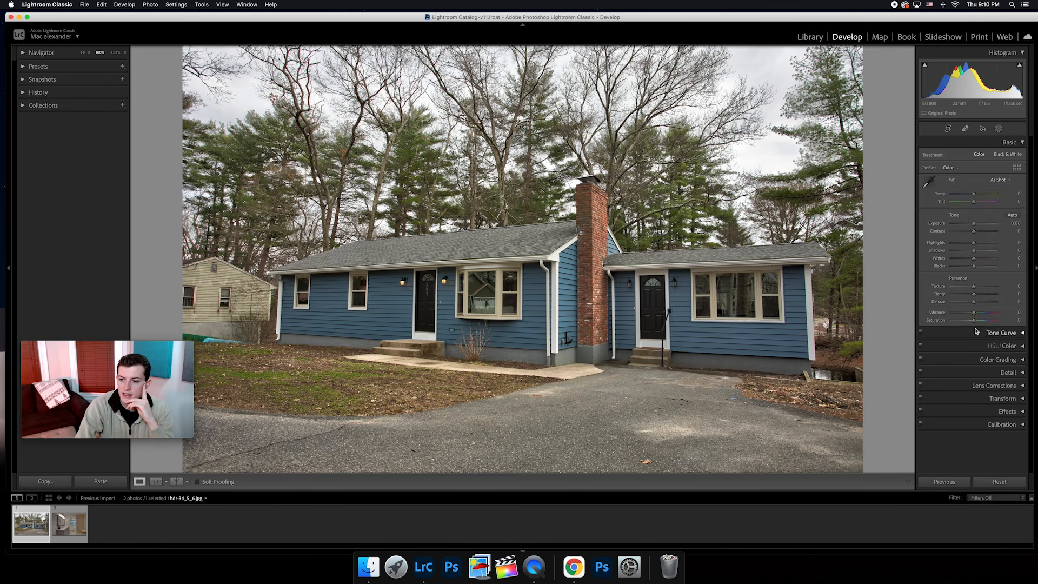
pyautogui.click(973, 372)
pyautogui.scroll(-5, 972, 351)
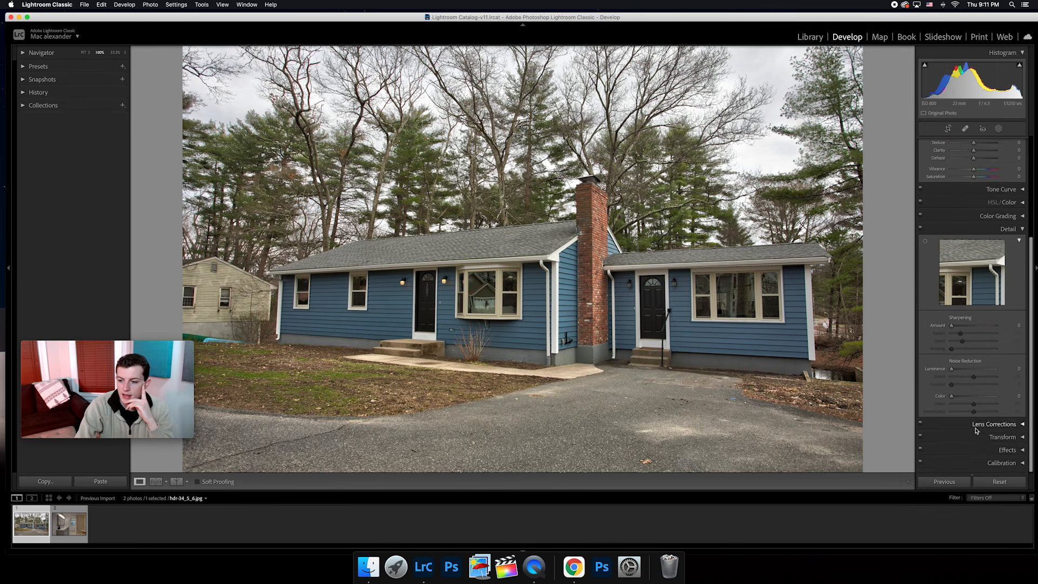
pyautogui.scroll(8, 972, 314)
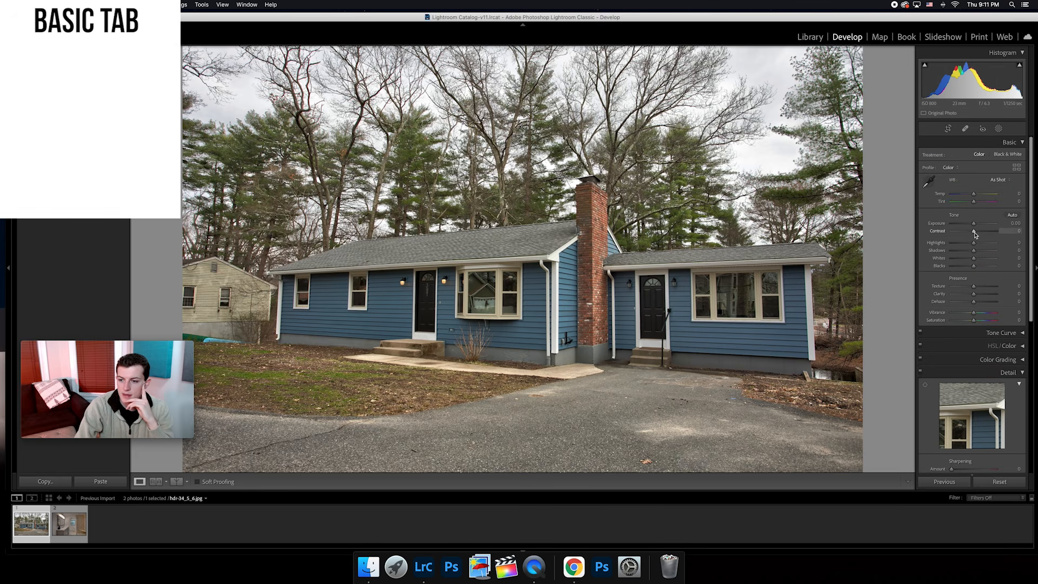
# Set the house photo's Contrast to +15 and Highlights to -45.
pyautogui.moveTo(974, 232); pyautogui.dragTo(977, 232)
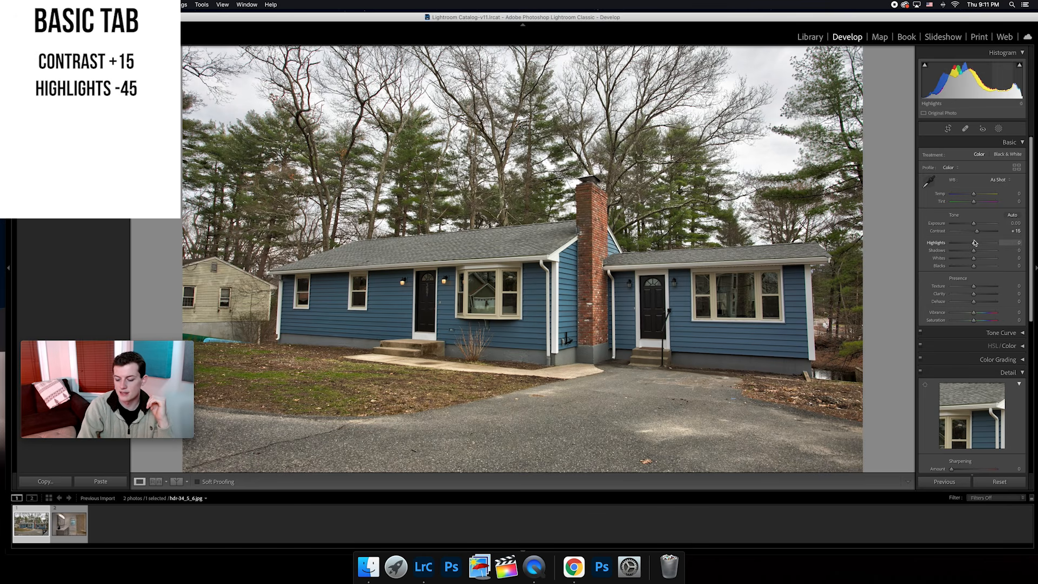
pyautogui.press('Down')
pyautogui.press('Down')
pyautogui.press('Down')
pyautogui.press('Down')
pyautogui.press('Down')
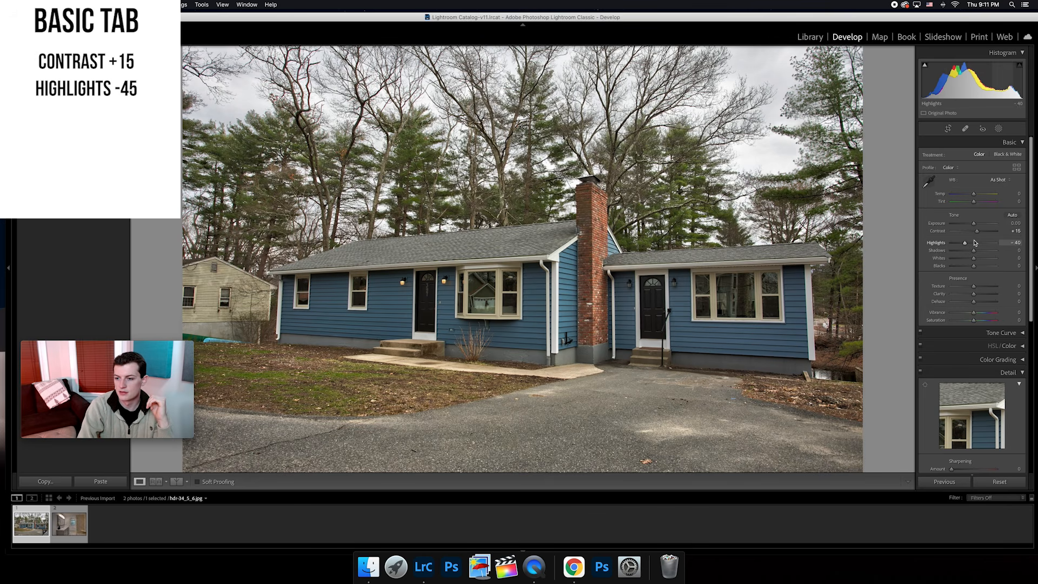
pyautogui.press('Down')
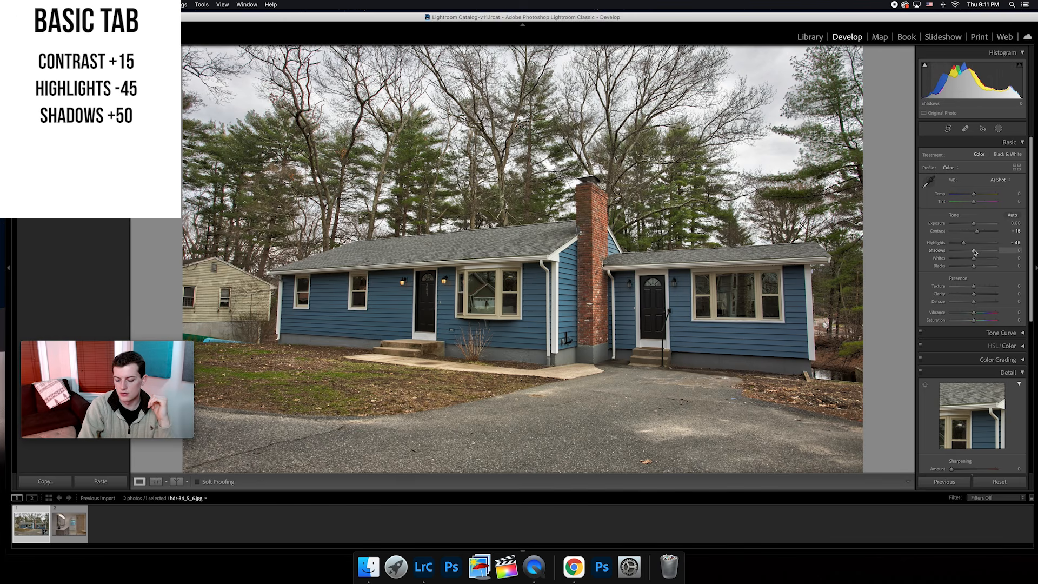
# Raise the house photo's Shadows to +50 and Whites to +10.
pyautogui.press('Up')
pyautogui.press('Up')
pyautogui.press('Up')
pyautogui.press('Up')
pyautogui.press('Up')
pyautogui.press('Up')
pyautogui.press('Up')
pyautogui.press('Up')
pyautogui.press('Up')
pyautogui.press('Up')
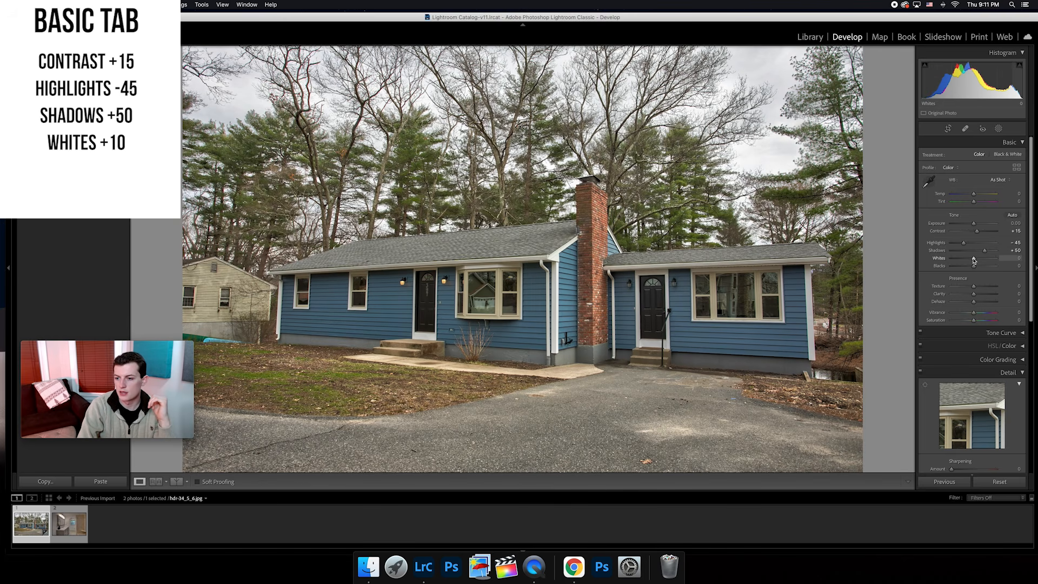
pyautogui.press('Up')
pyautogui.press('Up')
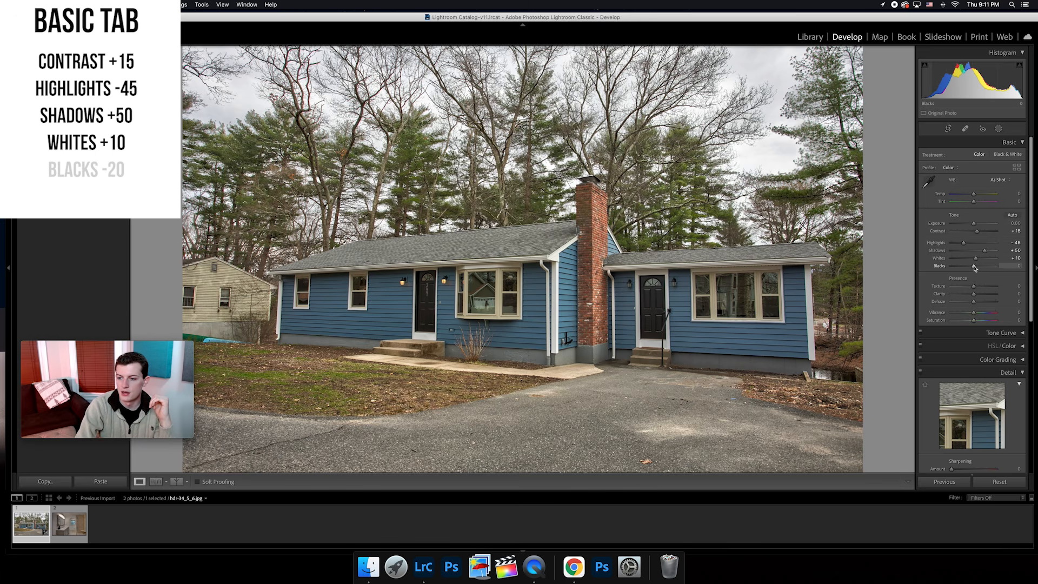
# Set the house photo's Blacks to -20 and Vibrance to +15.
pyautogui.press('Down')
pyautogui.press('Down')
pyautogui.press('Down')
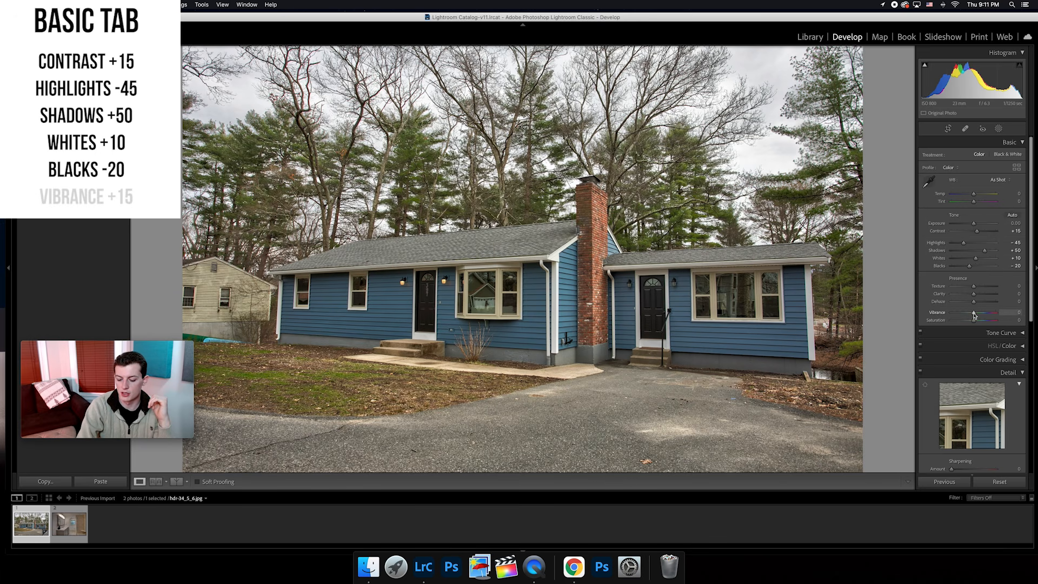
pyautogui.press('Up')
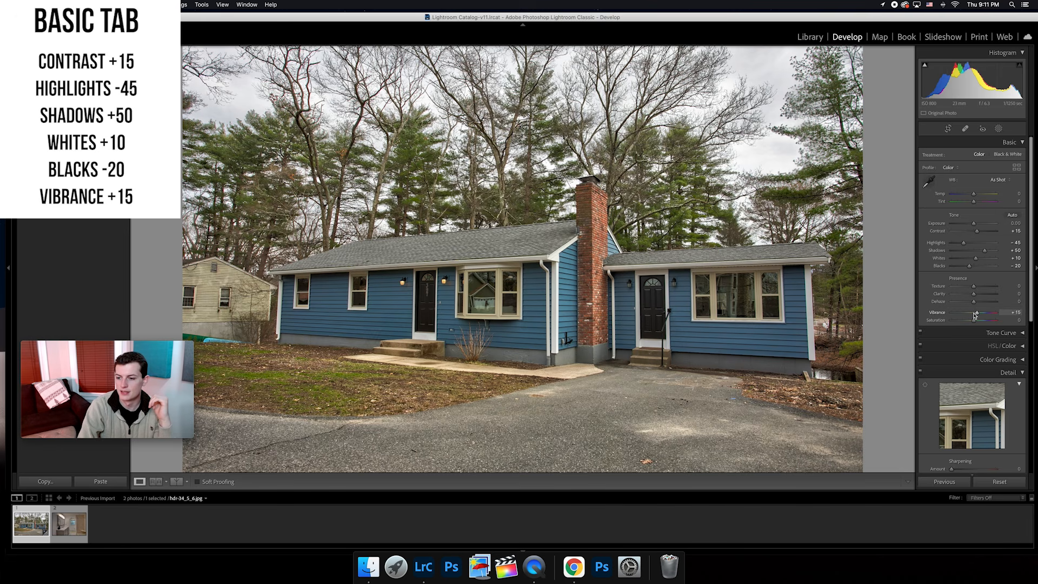
# Sharpen the house photo with an Amount of 60 and Masking of 80.
pyautogui.scroll(-5, 974, 315)
pyautogui.scroll(-1, 973, 314)
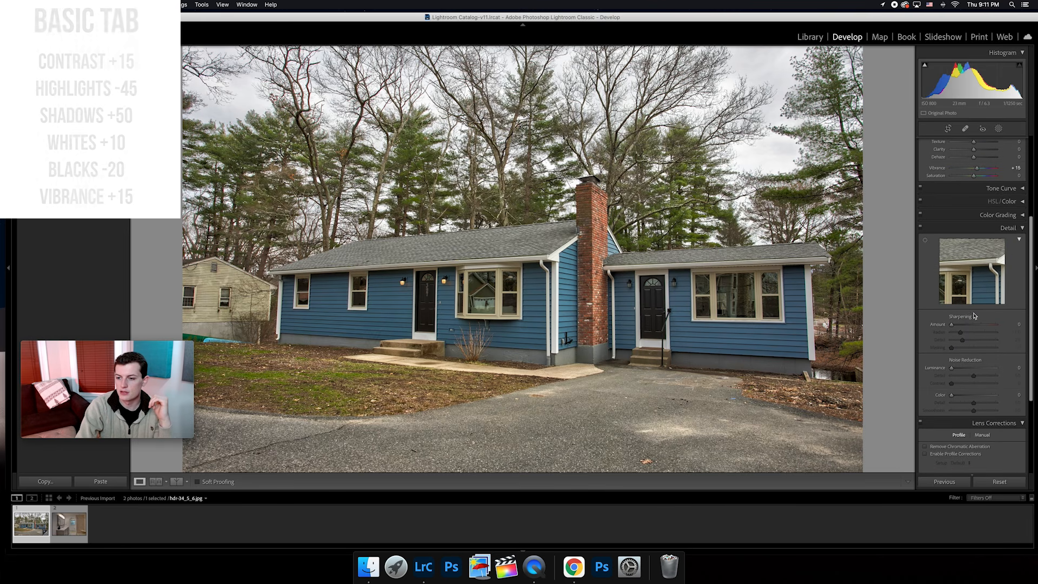
pyautogui.moveTo(953, 325); pyautogui.dragTo(955, 324)
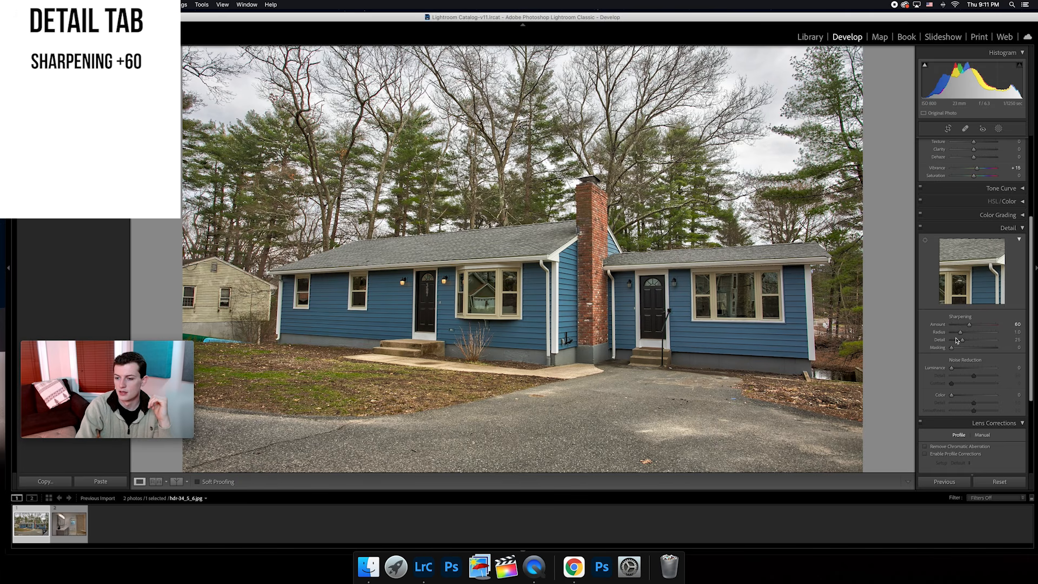
pyautogui.press('Up')
pyautogui.press('Up')
pyautogui.press('Up')
pyautogui.press('Up')
pyautogui.press('Up')
pyautogui.press('Up')
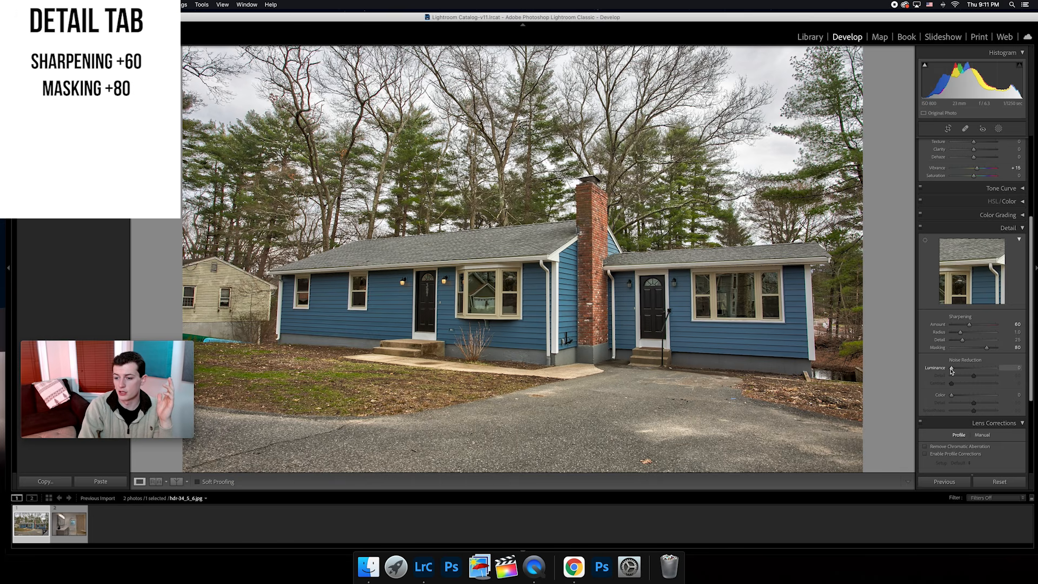
# Set the house photo's noise reduction to Luminance 20 and Color 20.
pyautogui.press('Up')
pyautogui.press('Up')
pyautogui.press('Up')
pyautogui.press('Up')
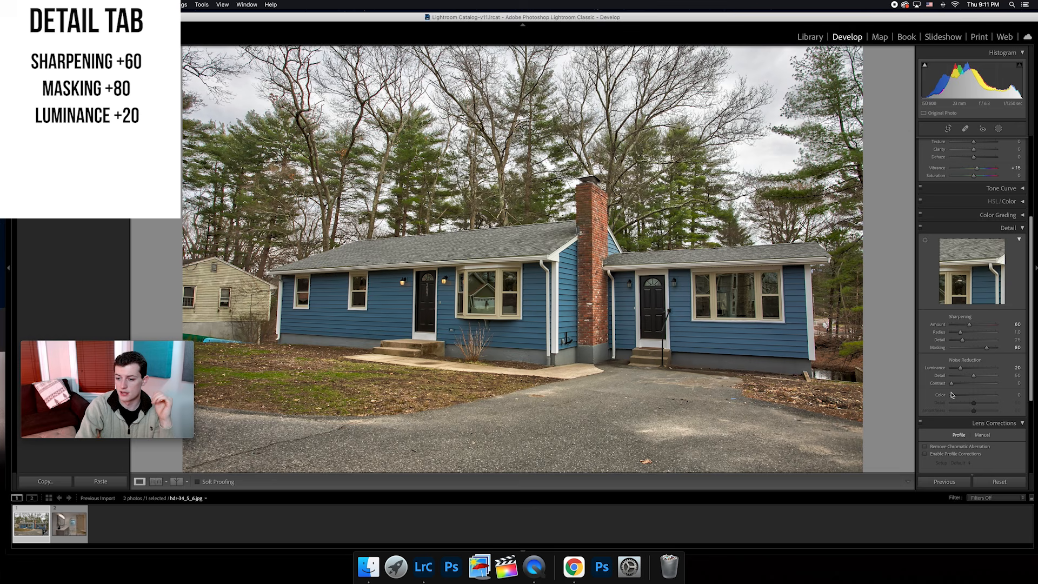
pyautogui.press('Up')
pyautogui.press('Up')
pyautogui.press('Up')
pyautogui.press('Up')
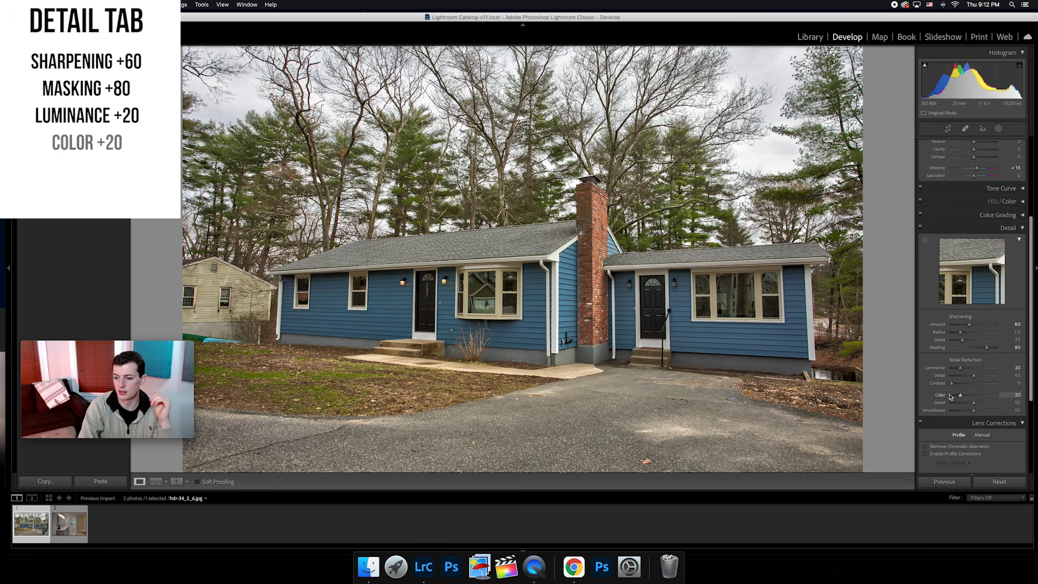
# Remove chromatic aberration and enable profile corrections with the Canon EF 17-40mm f/4 L USM lens profile.
pyautogui.scroll(-3, 976, 381)
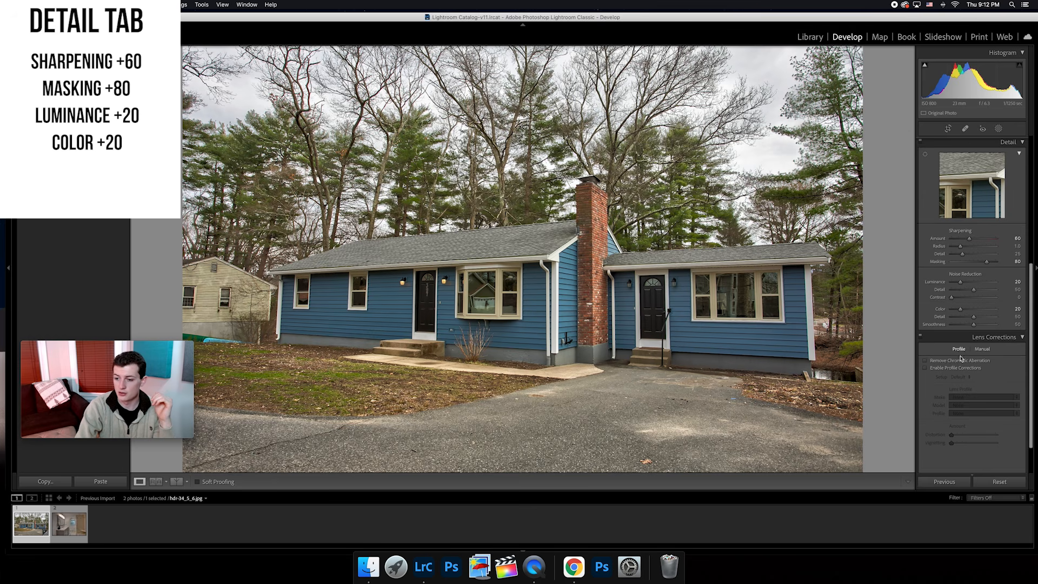
pyautogui.click(925, 368)
pyautogui.scroll(-2, 951, 335)
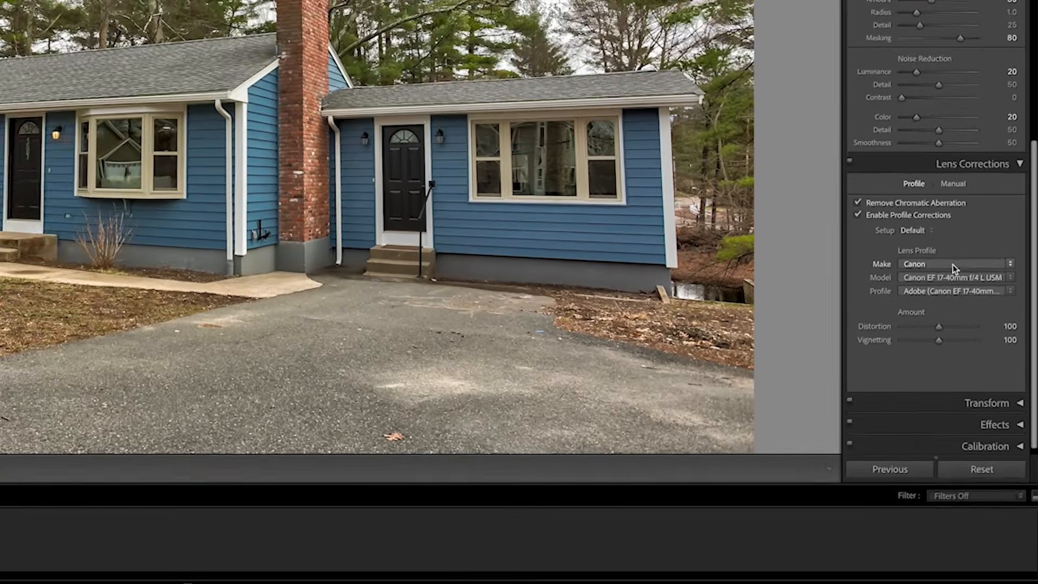
pyautogui.click(974, 359)
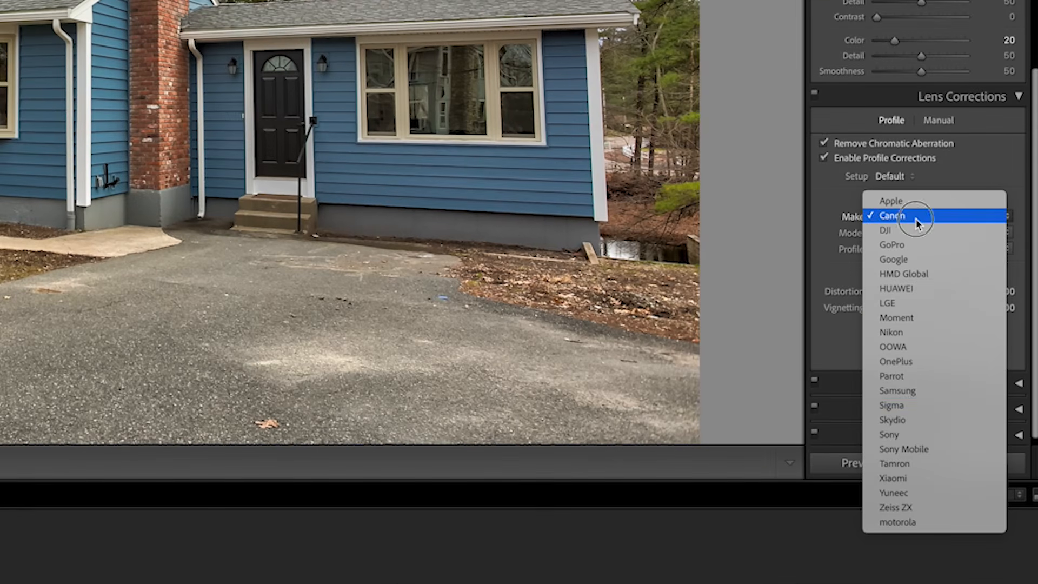
pyautogui.click(925, 185)
pyautogui.click(939, 232)
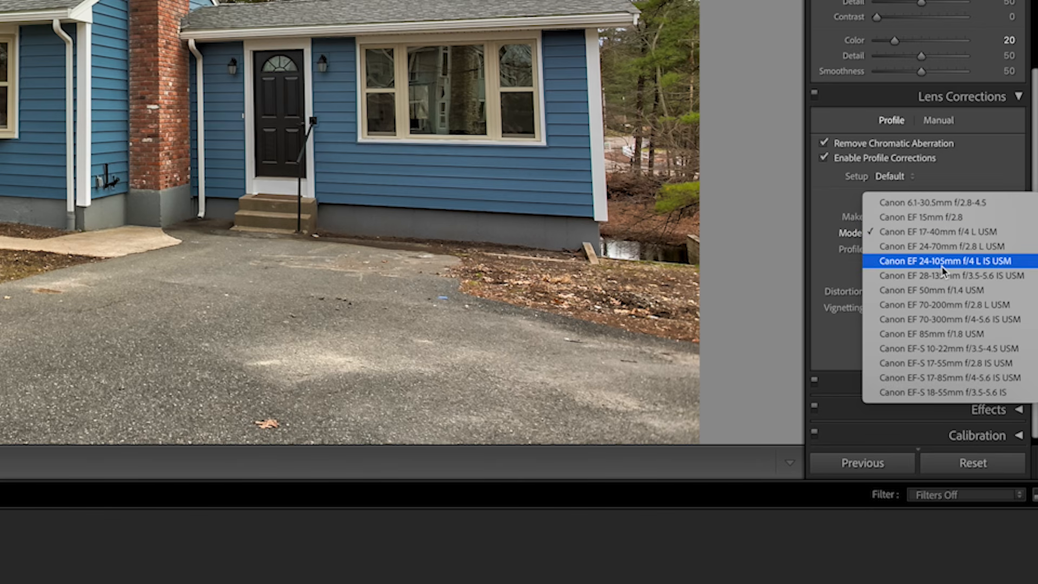
pyautogui.click(991, 182)
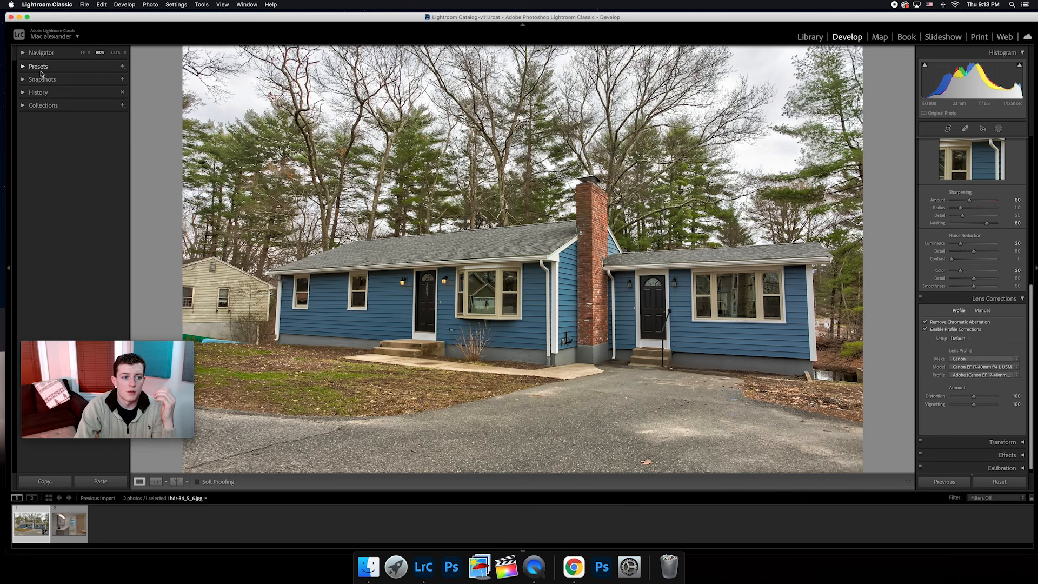
# Save the current develop settings as a preset named Exterior in the User Presets group.
pyautogui.click(106, 68)
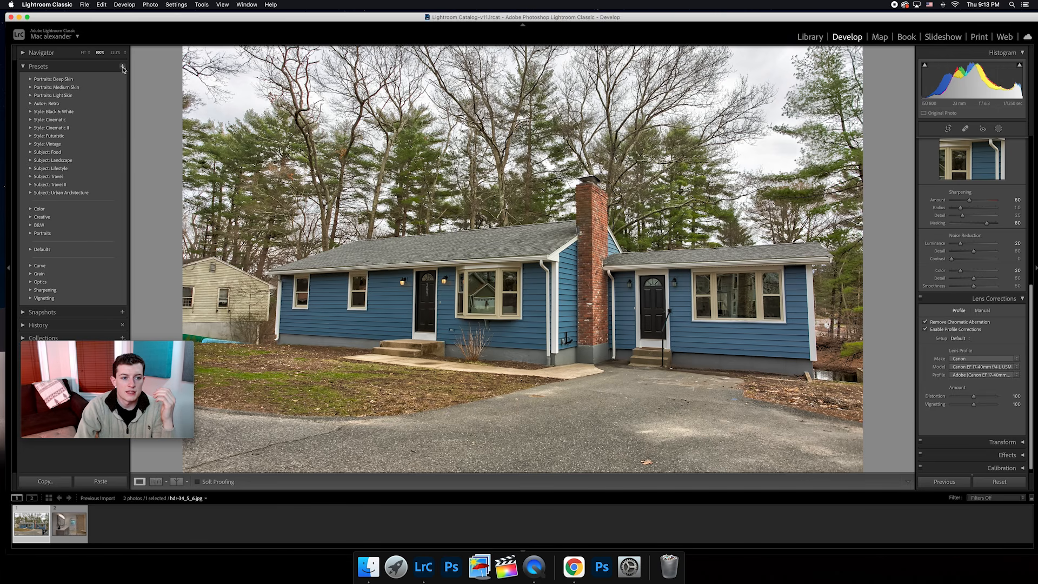
pyautogui.click(122, 67)
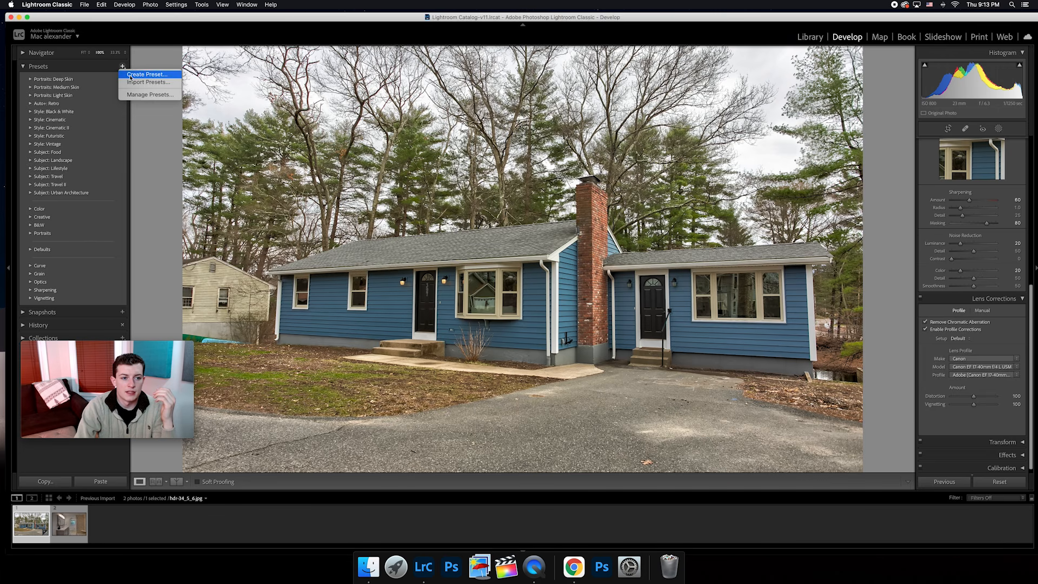
pyautogui.click(132, 74)
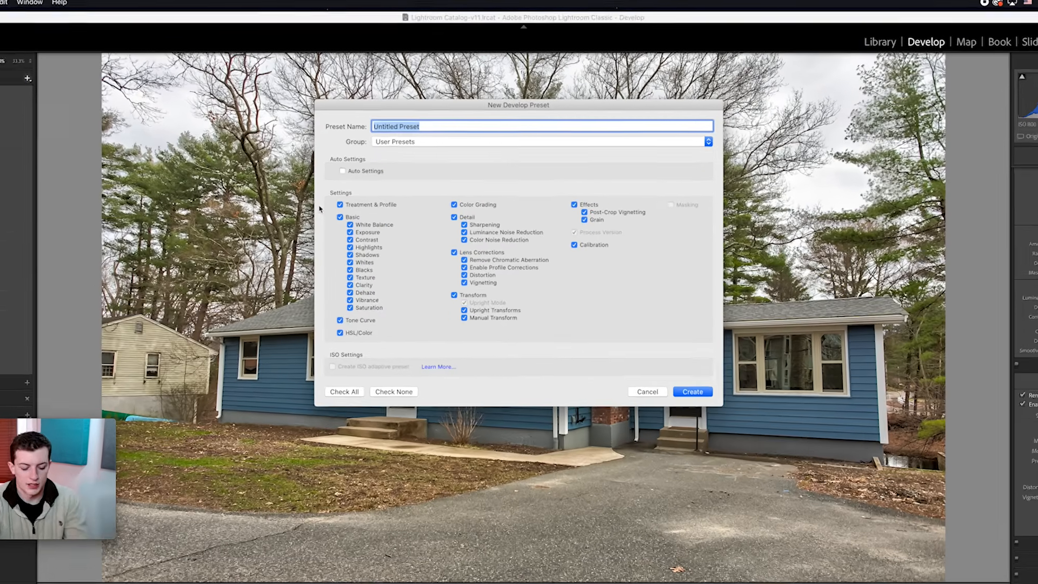
pyautogui.write('Exterior')
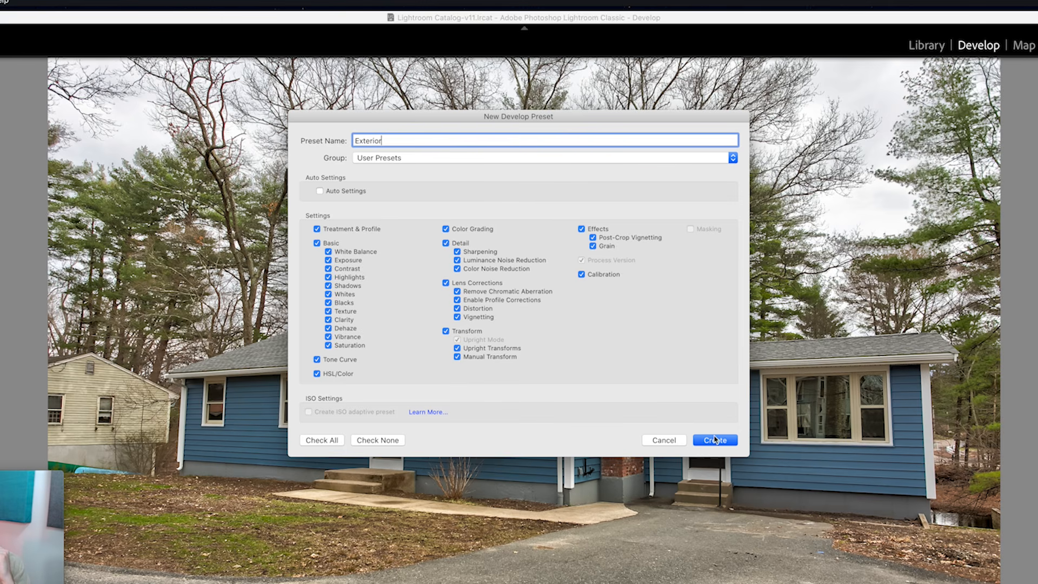
pyautogui.click(715, 439)
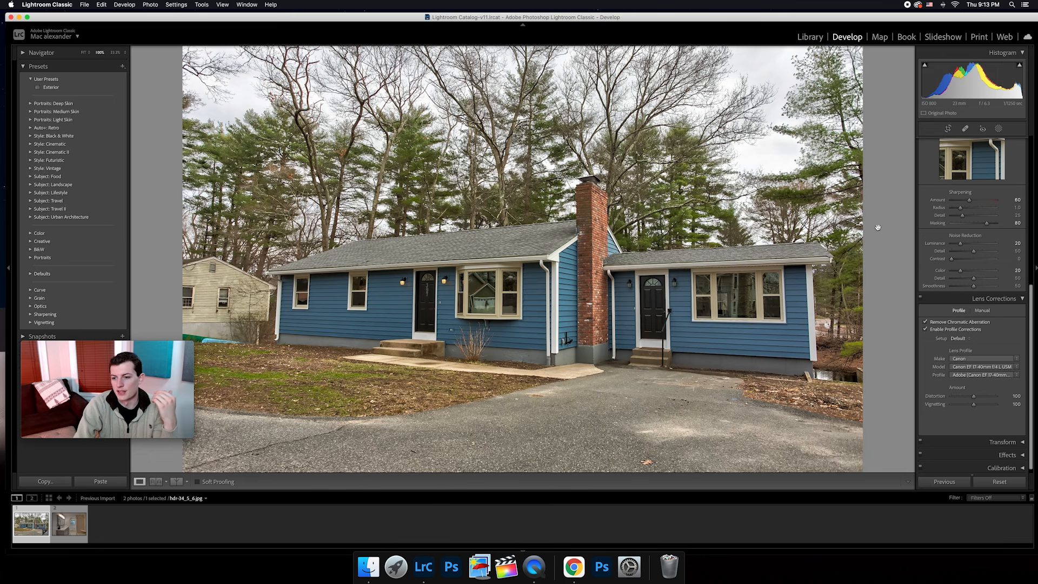
# Switch to the interior bathroom photo and display its HSL saturation adjustments for the individual colors.
pyautogui.scroll(10, 924, 238)
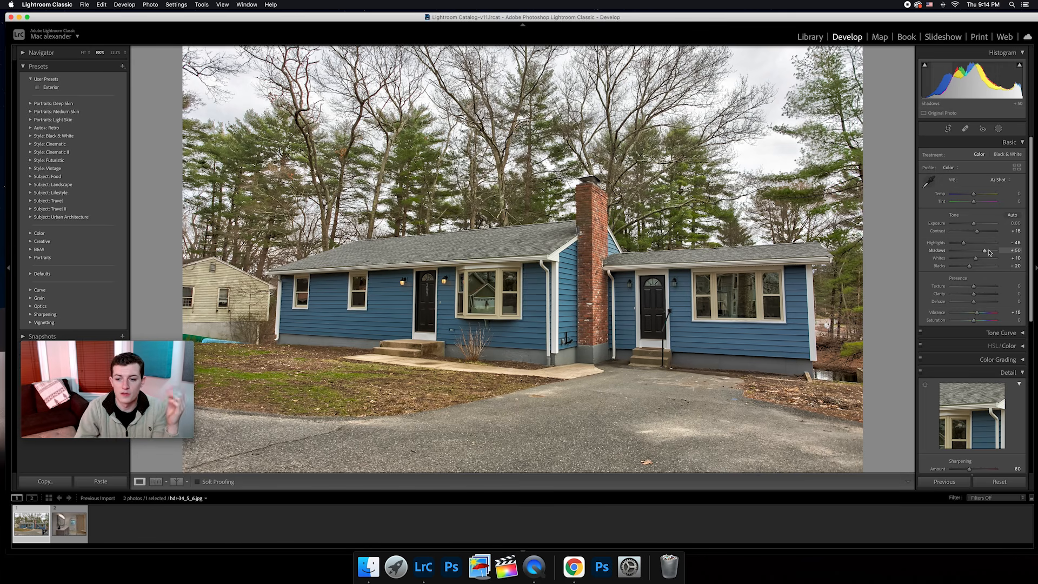
pyautogui.click(68, 529)
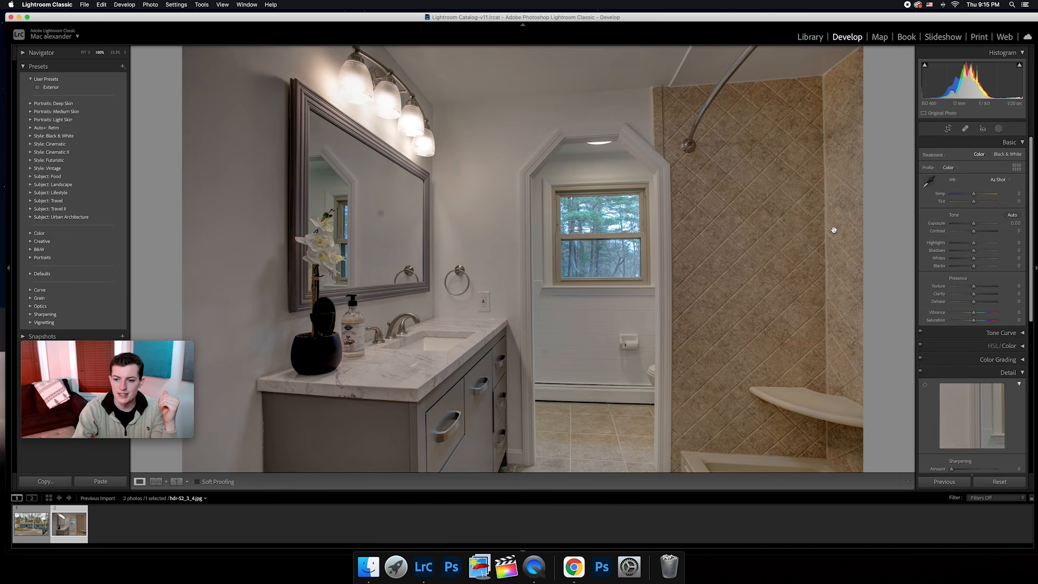
pyautogui.scroll(-2, 981, 227)
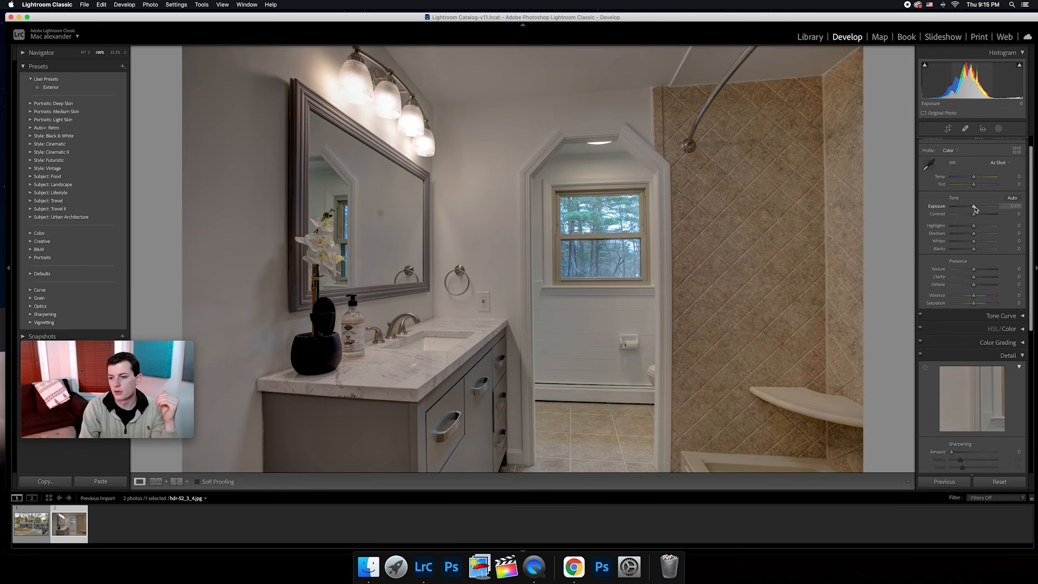
pyautogui.scroll(-10, 991, 363)
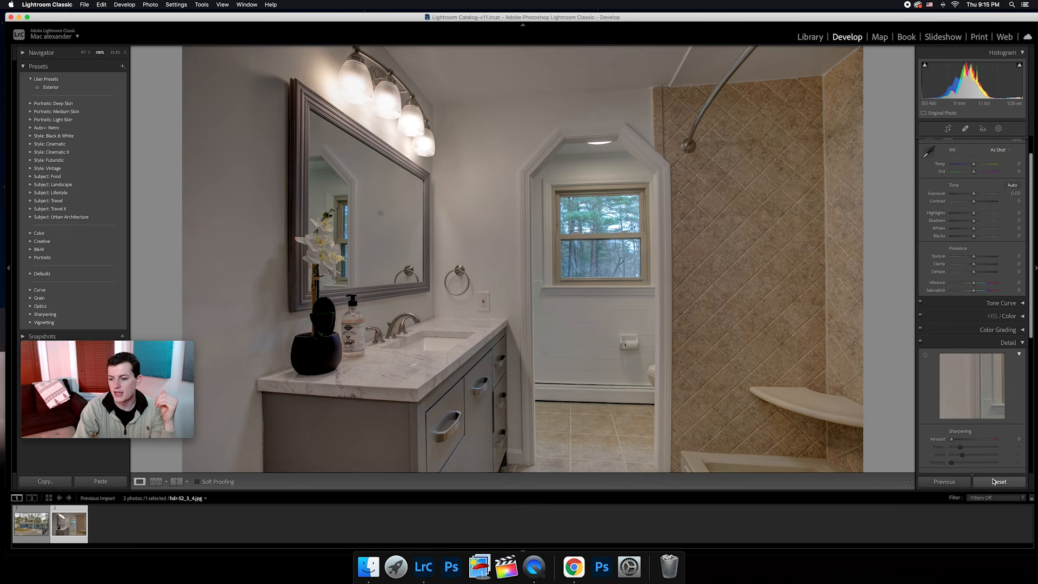
pyautogui.scroll(4, 991, 346)
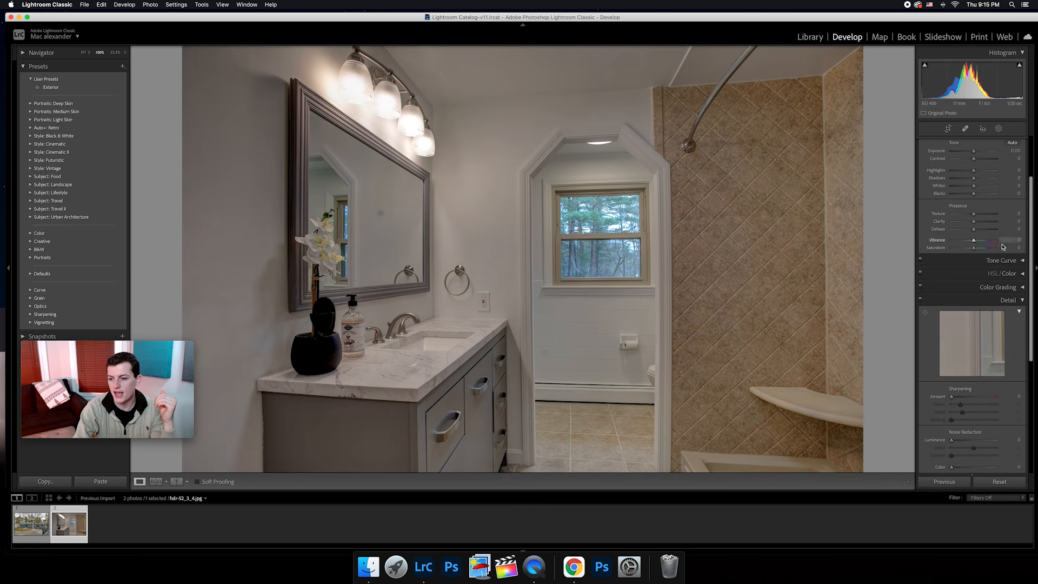
pyautogui.click(999, 274)
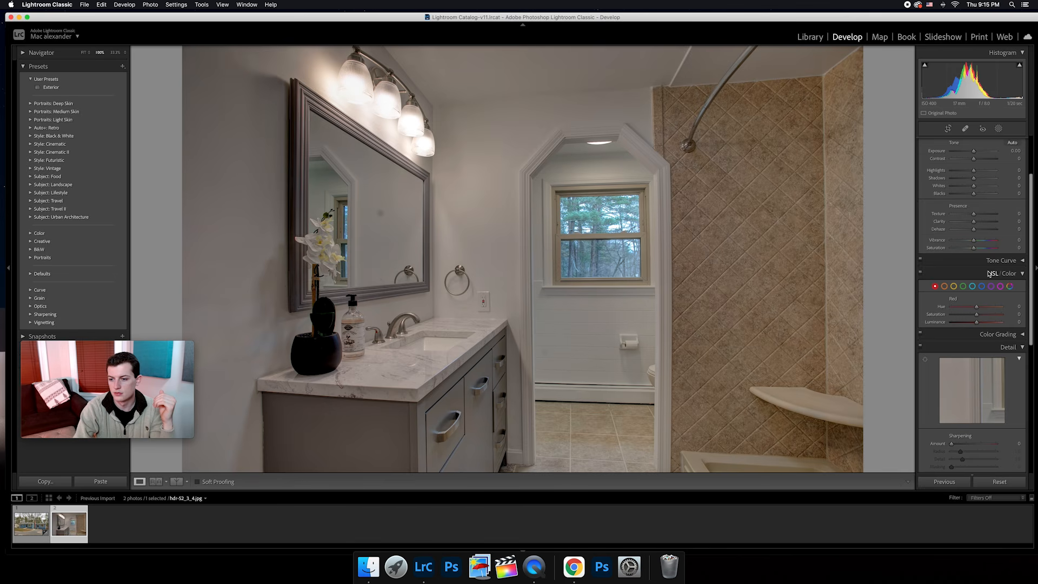
pyautogui.click(996, 274)
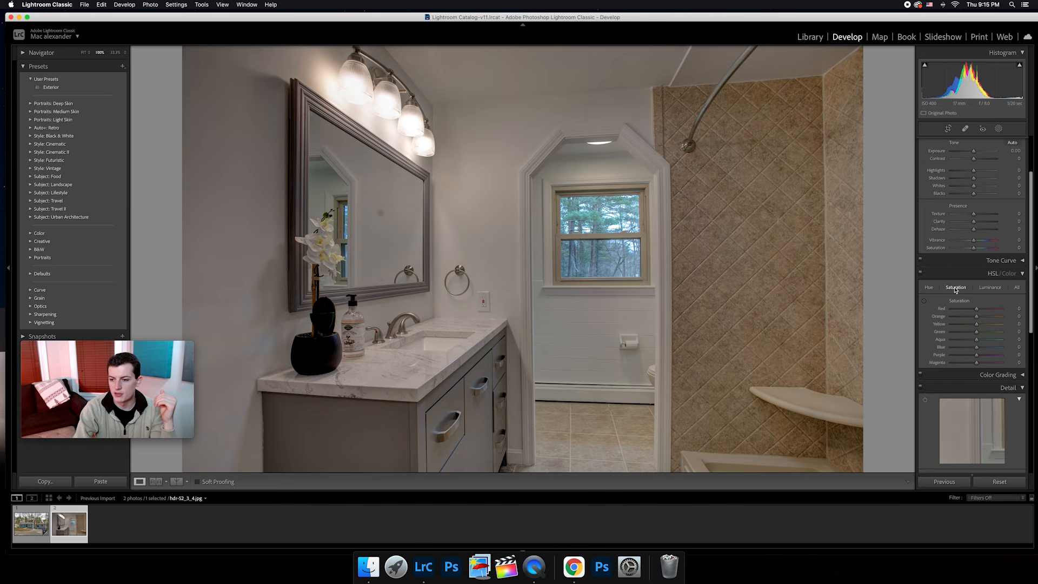
# Set the bathroom photo's basic tone to Exposure +0.60, Contrast +15, Highlights -10 and Shadows +5.
pyautogui.scroll(3, 989, 213)
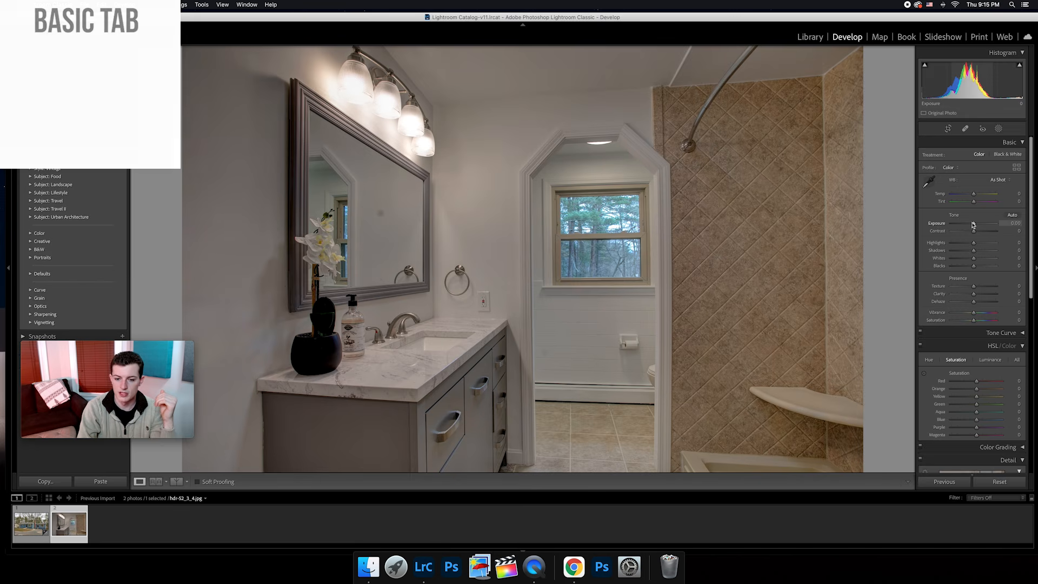
pyautogui.moveTo(972, 224); pyautogui.dragTo(975, 211)
pyautogui.scroll(-2, 974, 222)
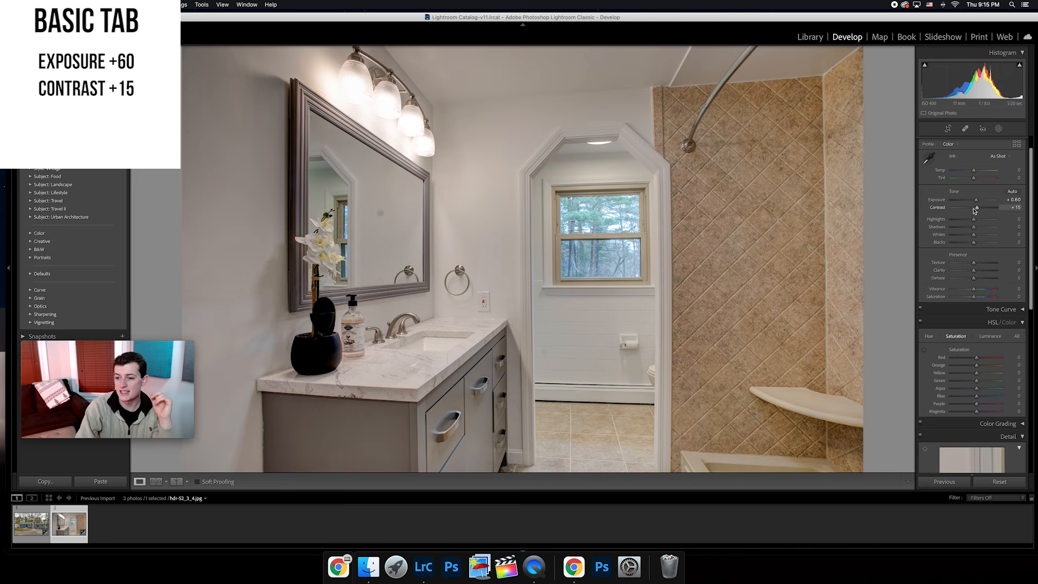
pyautogui.press('Down')
pyautogui.press('Down')
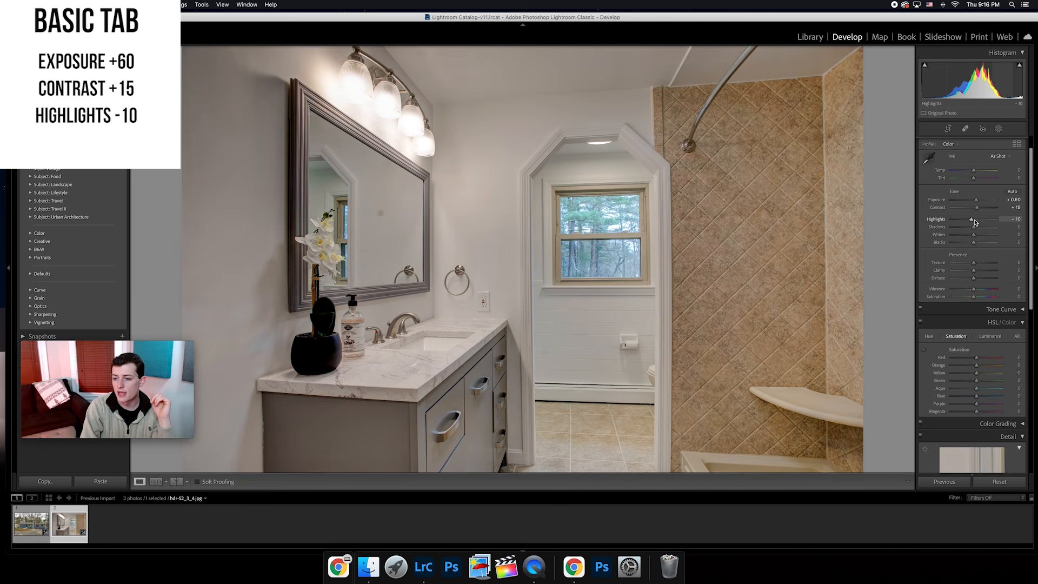
pyautogui.press('Up')
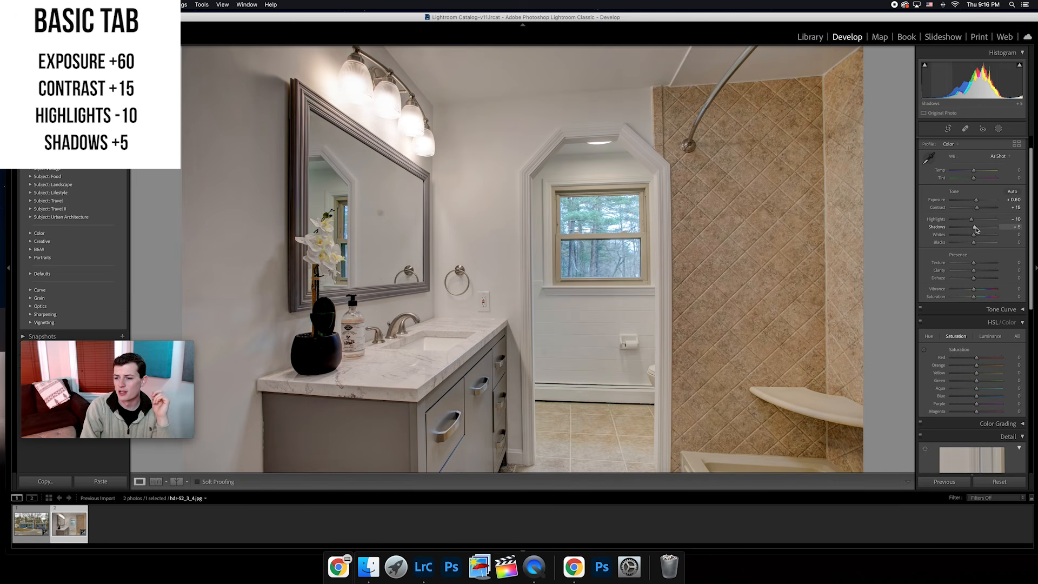
# Reduce the bathroom photo's Yellow saturation to -40.
pyautogui.scroll(-5, 984, 238)
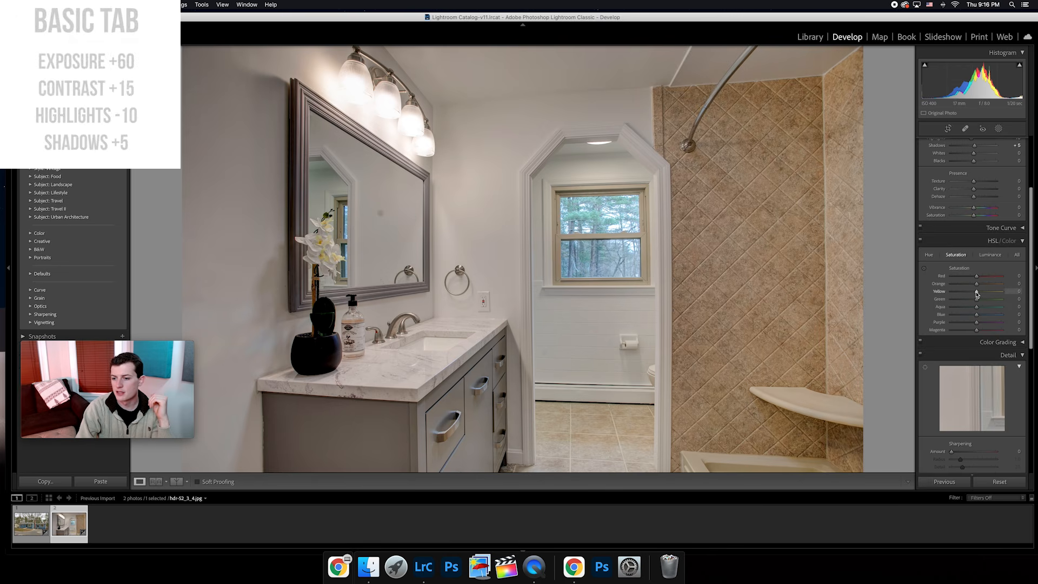
pyautogui.moveTo(976, 292); pyautogui.dragTo(966, 293)
# Sharpen the bathroom photo with Amount 60 and Masking 75, and set noise reduction to Luminance 20 and Color 20.
pyautogui.scroll(-8, 968, 297)
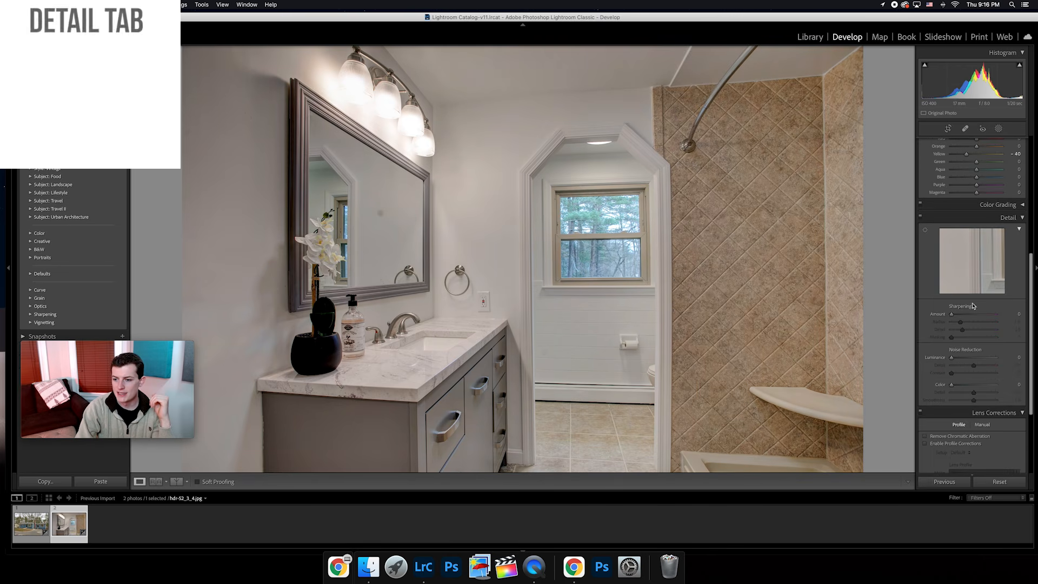
pyautogui.moveTo(951, 314); pyautogui.dragTo(987, 309)
pyautogui.scroll(-2, 970, 315)
pyautogui.scroll(-2, 987, 309)
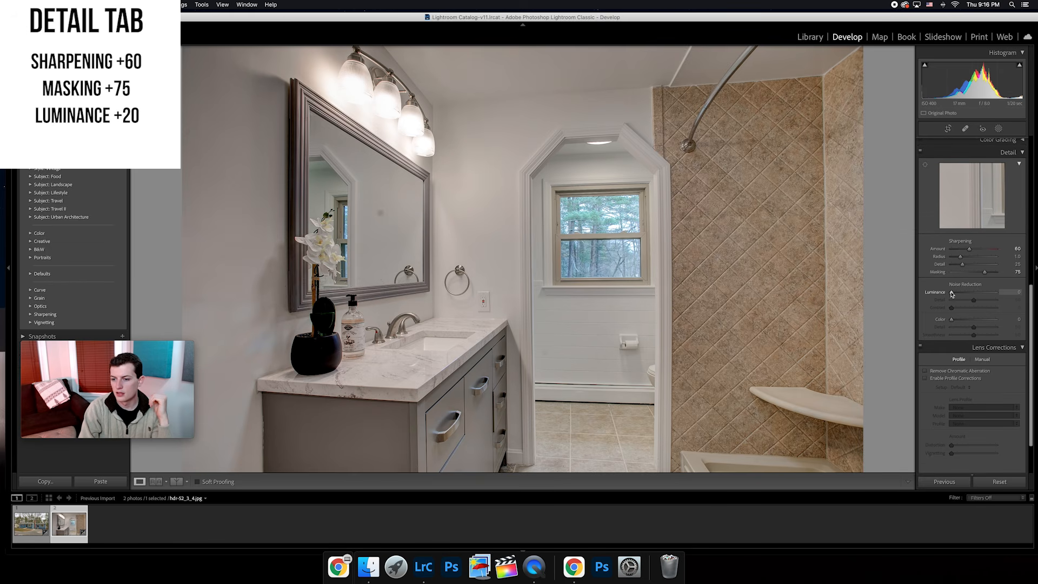
pyautogui.moveTo(952, 294); pyautogui.dragTo(952, 294)
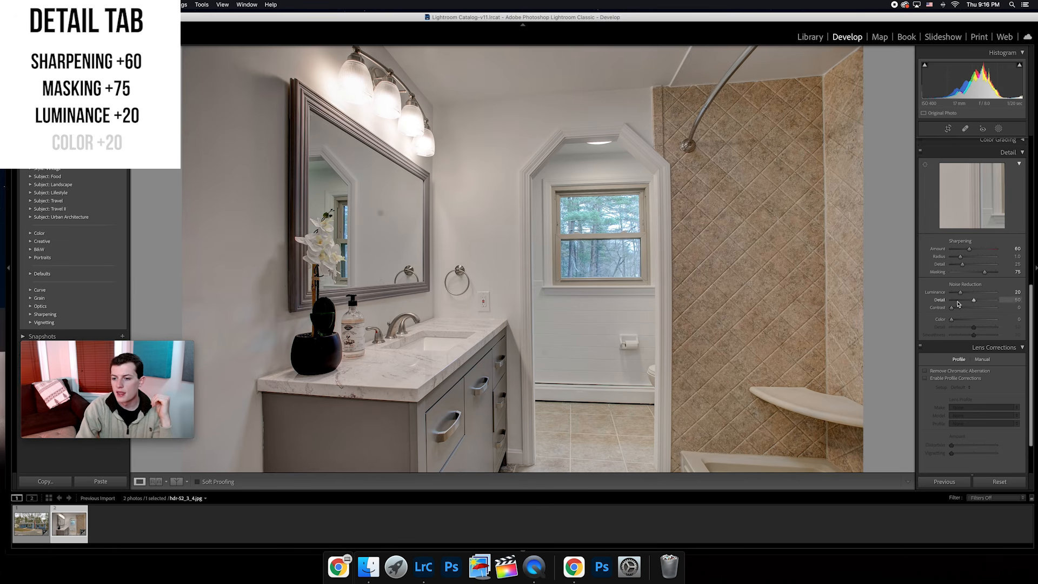
pyautogui.moveTo(953, 321); pyautogui.dragTo(954, 321)
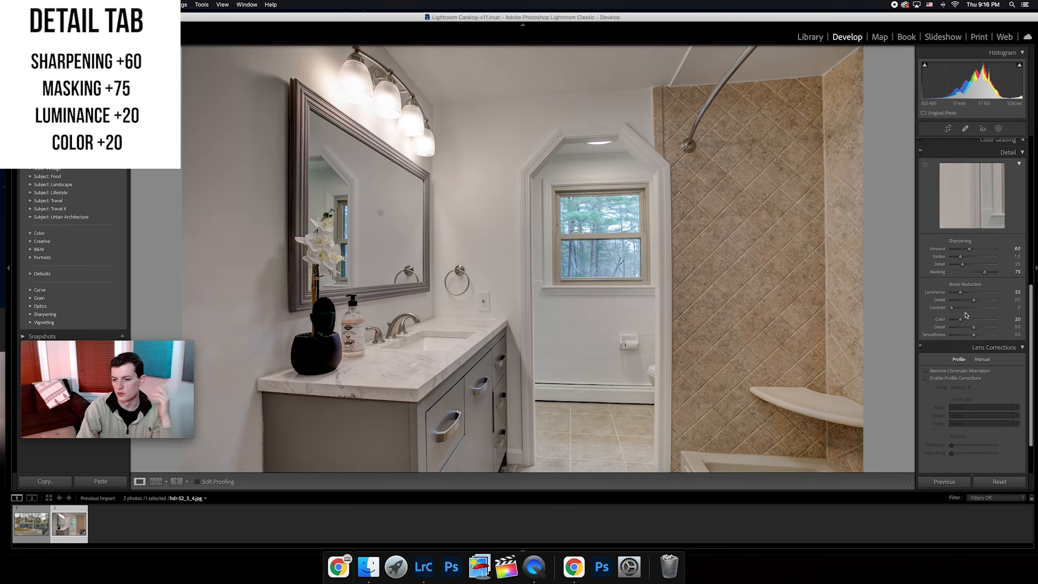
# Remove chromatic aberration from the bathroom photo and enable profile corrections with the Canon EF 17-40mm f/4 L USM lens profile.
pyautogui.scroll(-3, 968, 322)
pyautogui.click(923, 318)
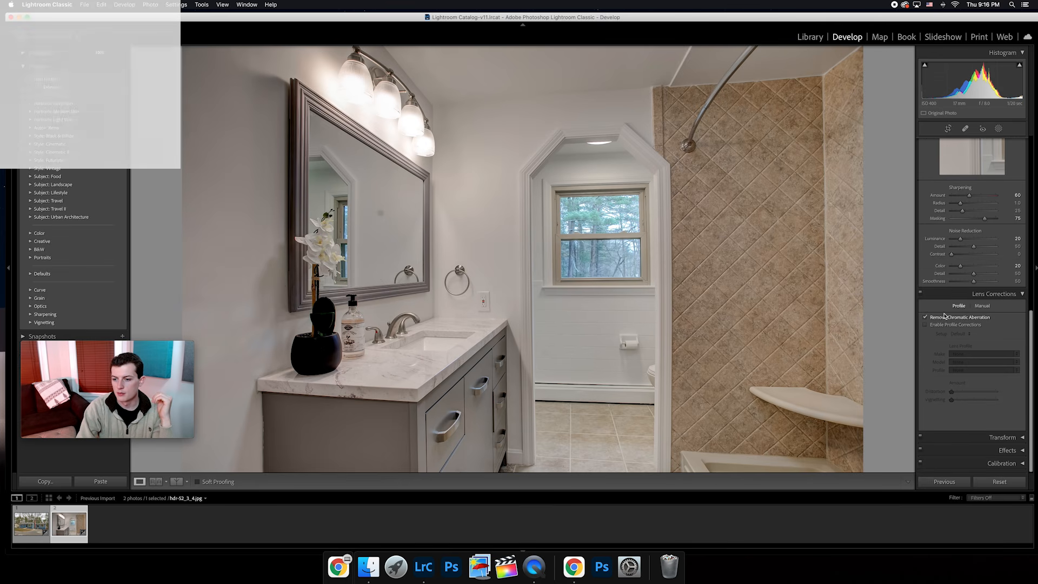
pyautogui.click(924, 326)
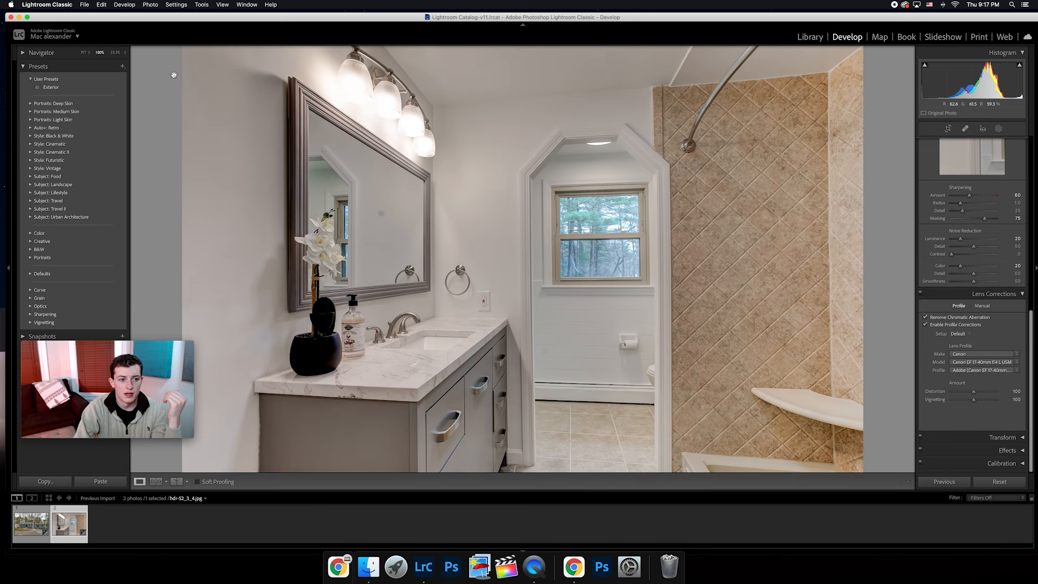
# Save the bathroom photo's develop settings as a preset named Interior in the User Presets group.
pyautogui.click(123, 66)
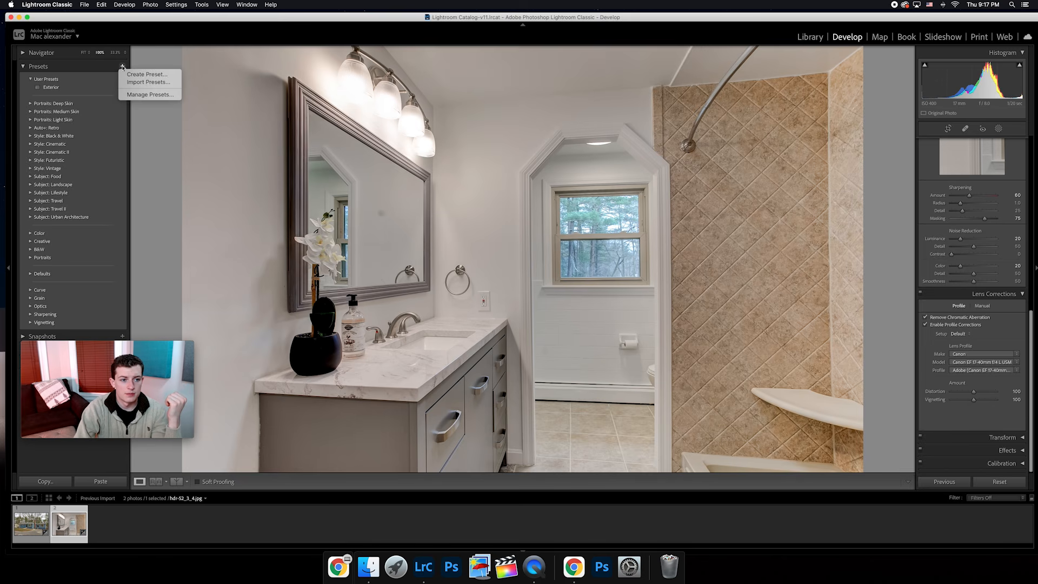
pyautogui.click(125, 75)
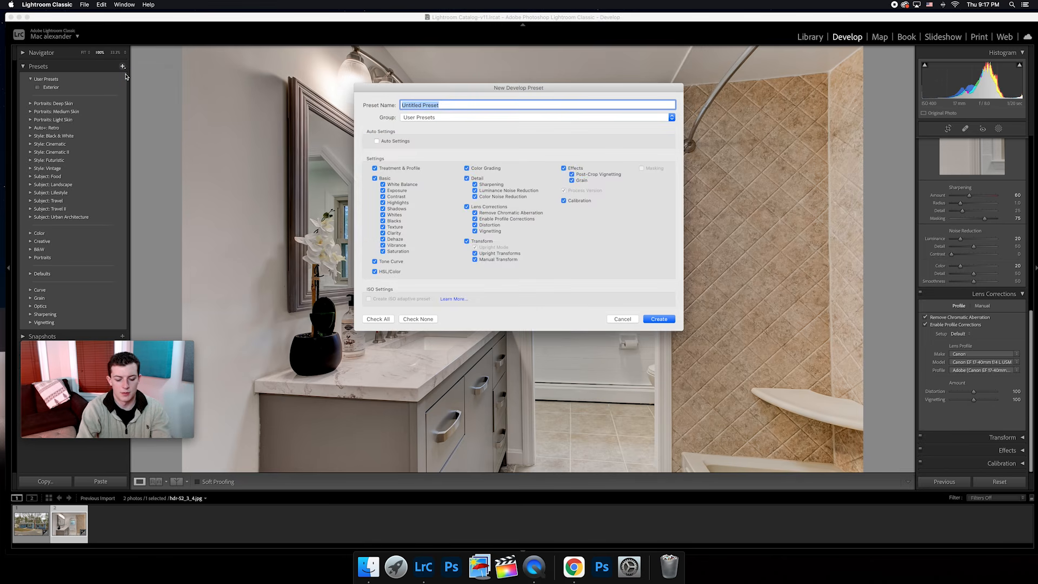
pyautogui.write('Interior')
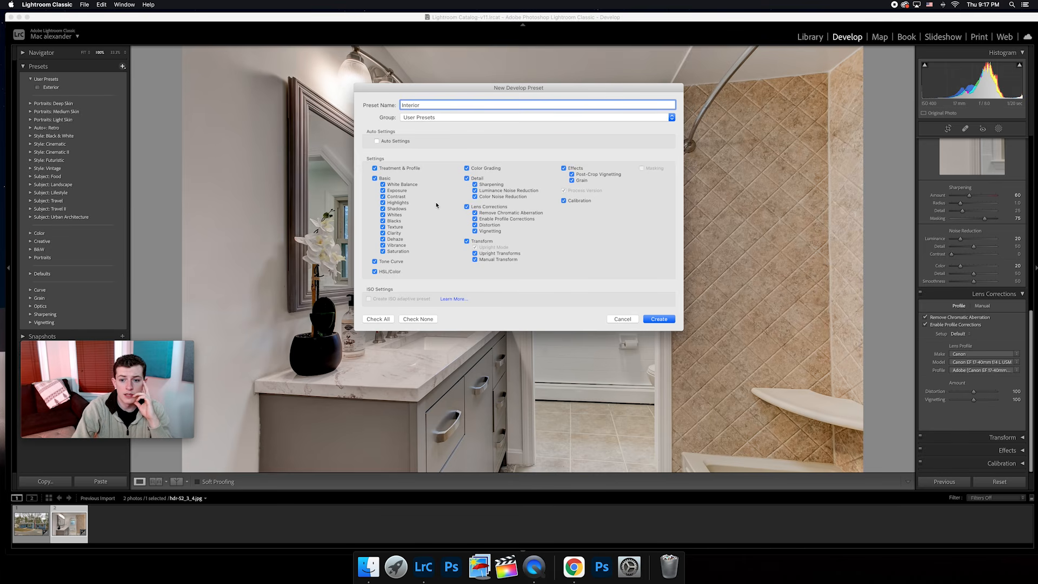
pyautogui.click(659, 320)
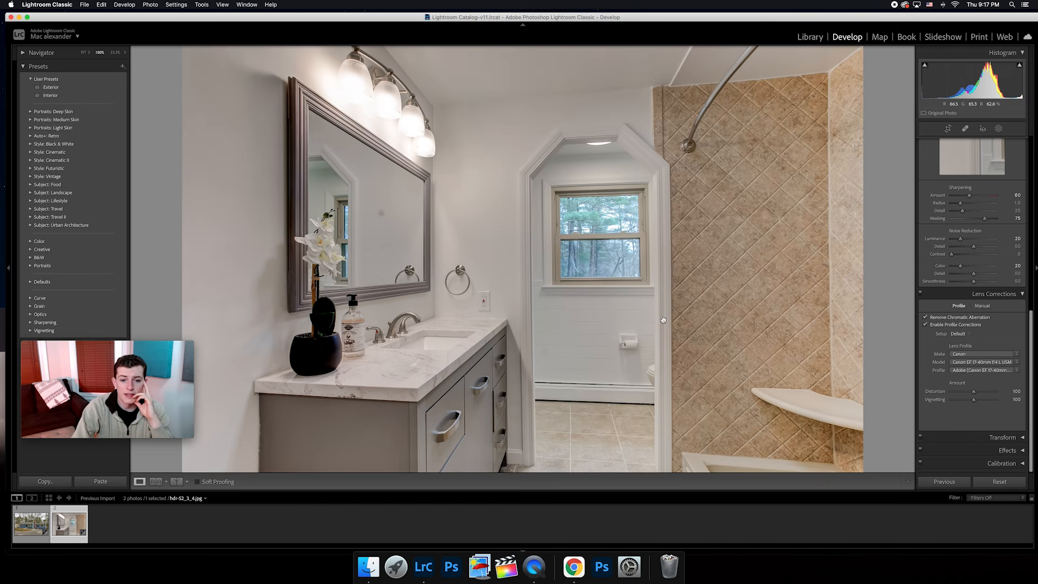